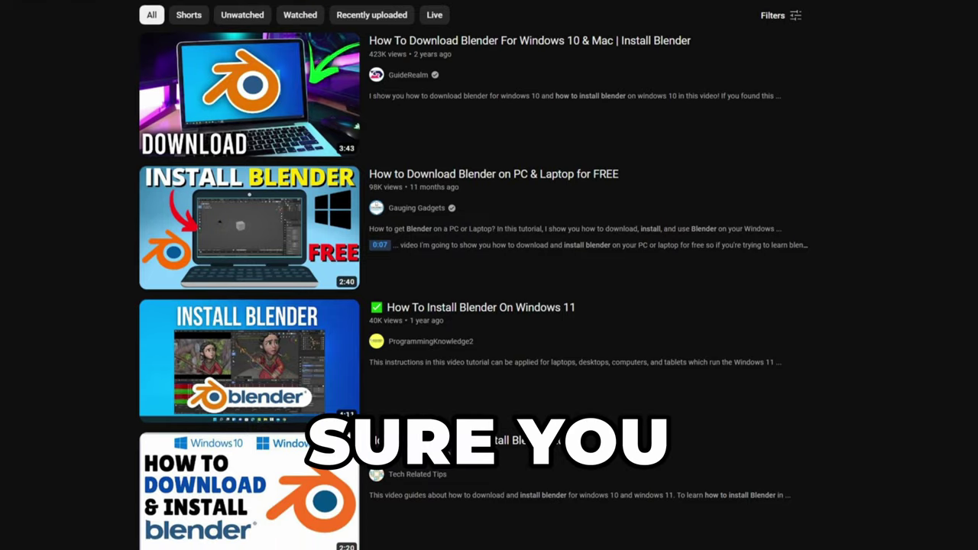
Step: Scroll down the blender.org download page that offers Blender 3.6.5 LTS
scroll(474, 275, down, 4)
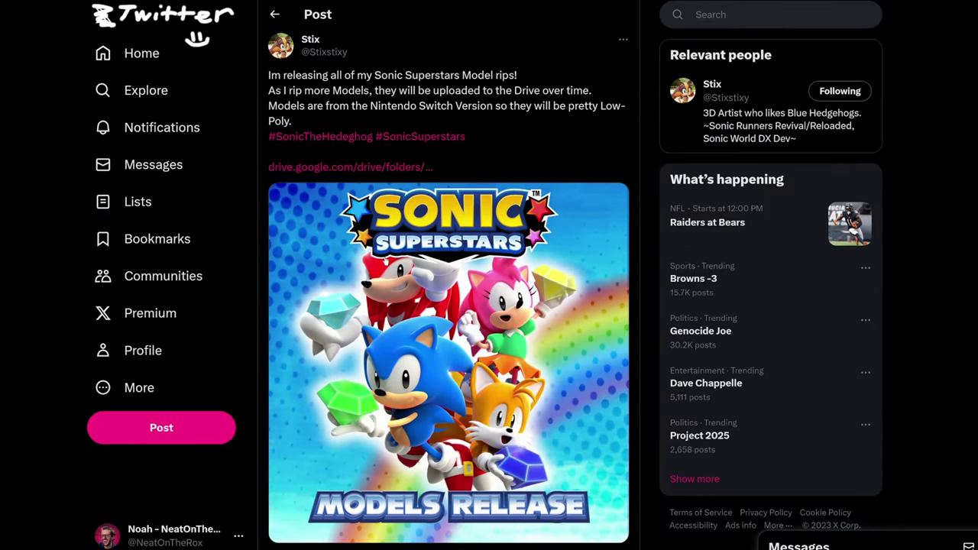
Step: Scroll through the Twitter post that links the Sonic Superstars model rips on Google Drive
scroll(448, 305, down, 3)
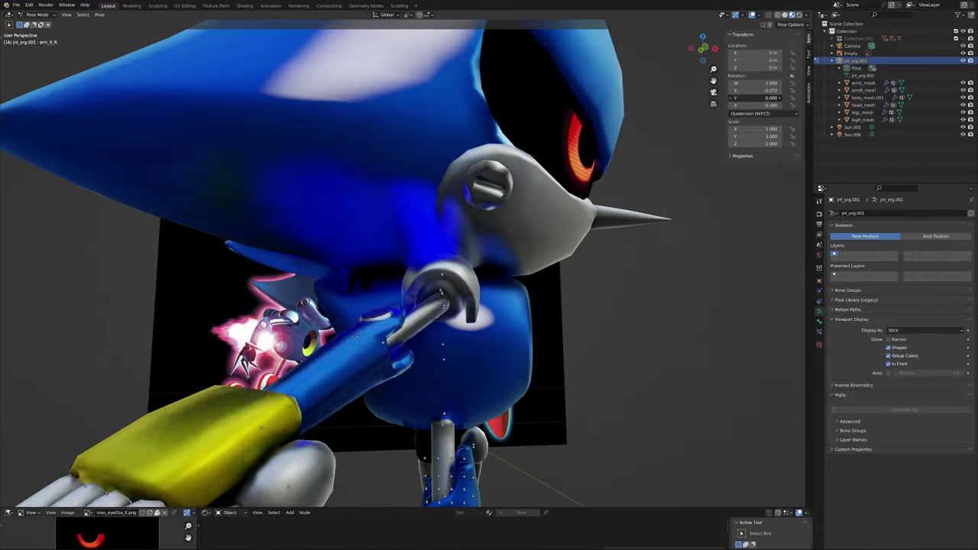
Step: Orbit the viewport around posed Metal Sonic, ending on a front view against the Sonic artwork
mouse_move(329, 334)
middle_down()
mouse_move(742, 277)
mouse_move(420, 382)
mouse_move(229, 458)
middle_up()
drag(142, 508, 142, 417)
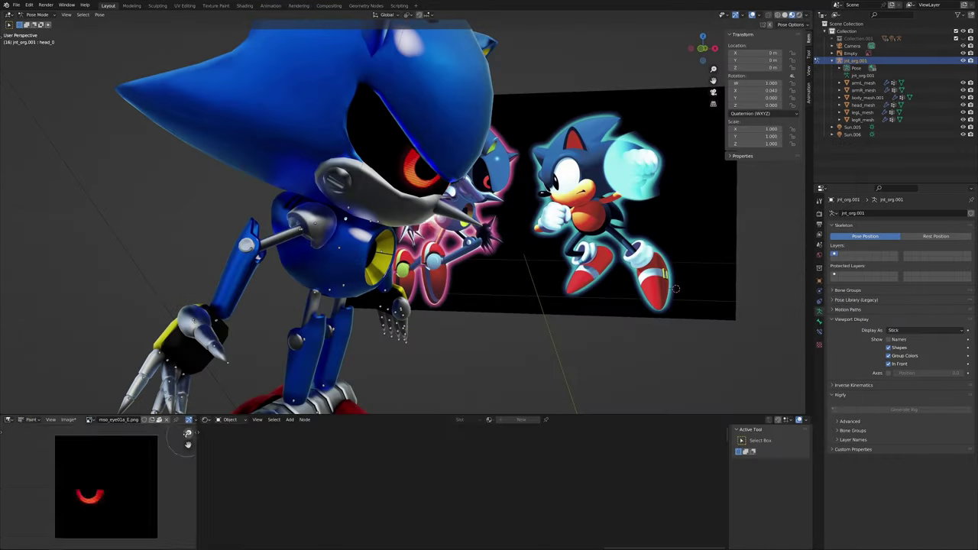
middle_drag(343, 252, 617, 240)
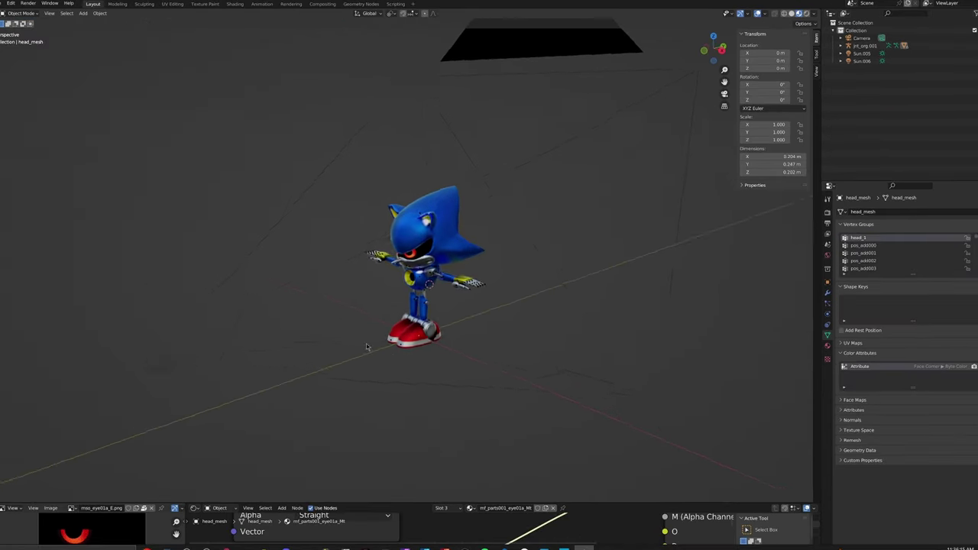
middle_drag(412, 306, 518, 318)
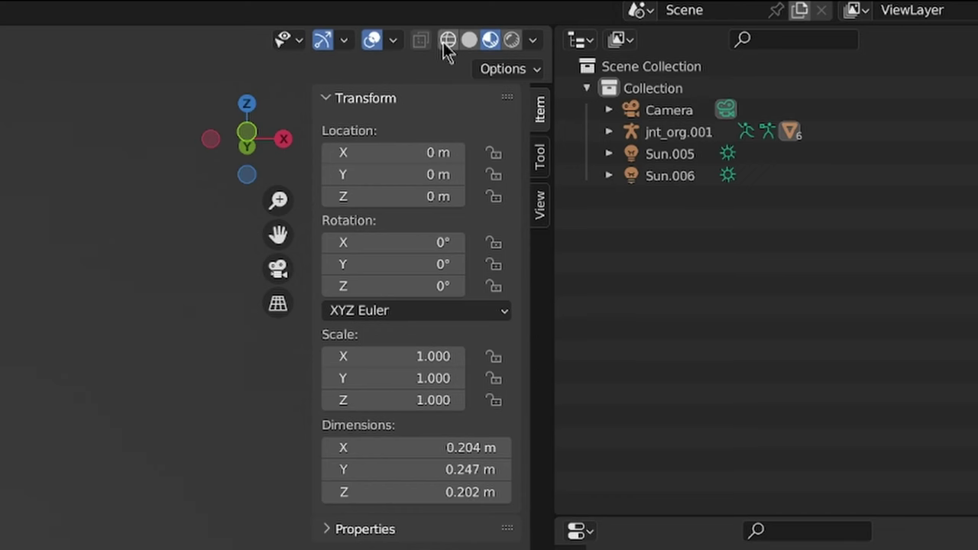
Step: Switch Metal Sonic's viewport shading through Wireframe, Solid, Material Preview and finally Rendered
click(484, 40)
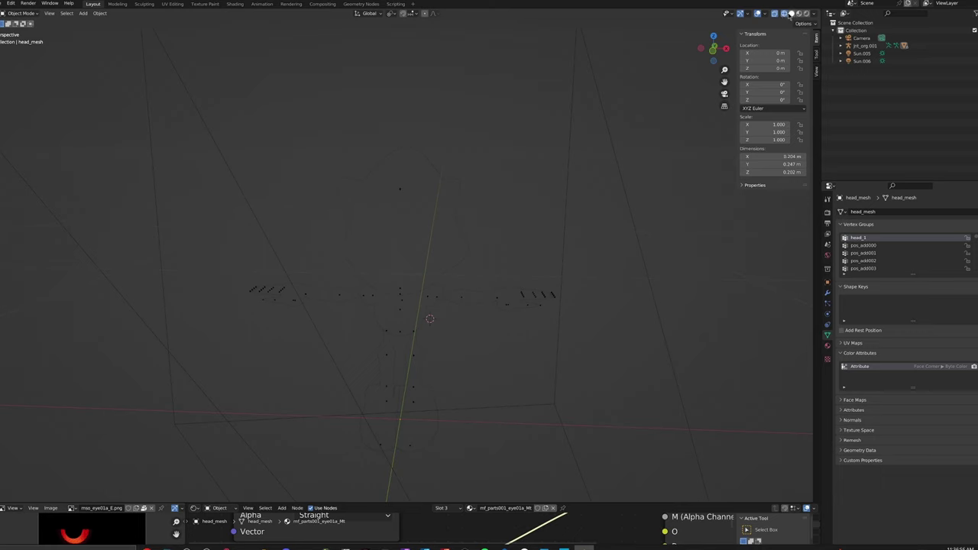
click(791, 14)
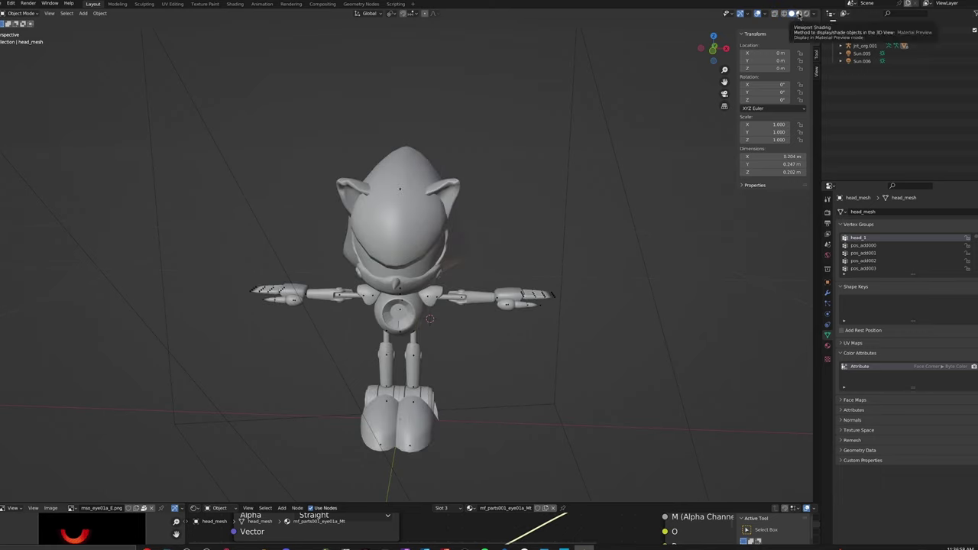
click(798, 14)
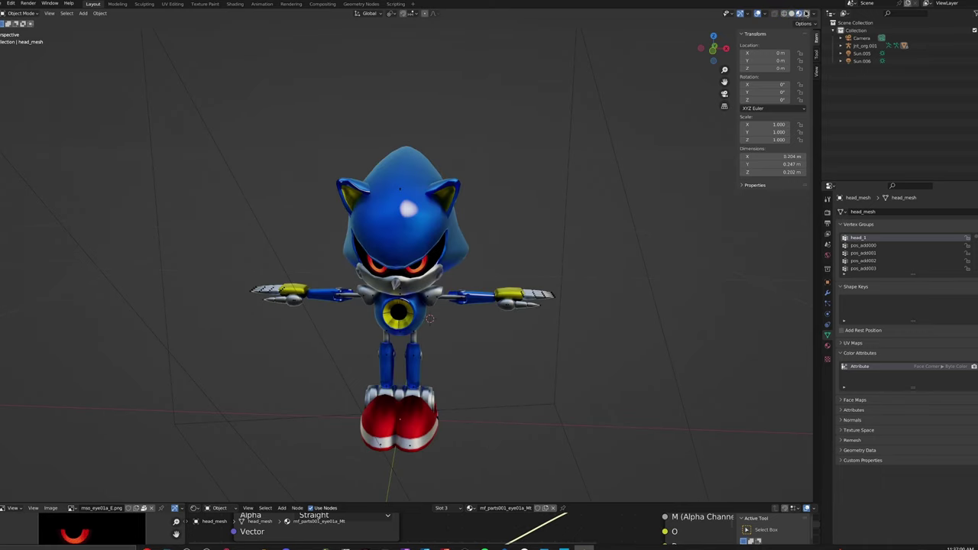
click(806, 14)
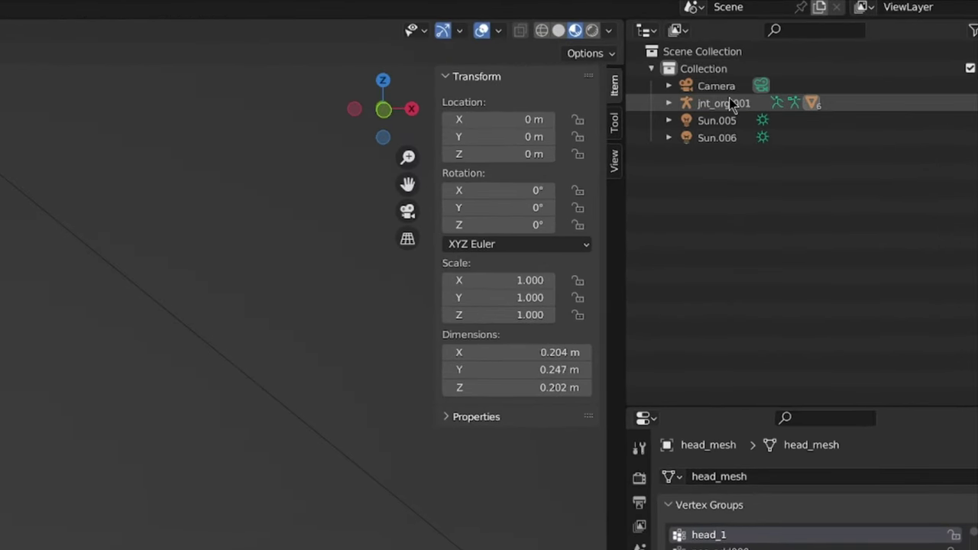
Step: Select the jnt_org.001 armature and switch it into Pose Mode
click(859, 46)
click(77, 30)
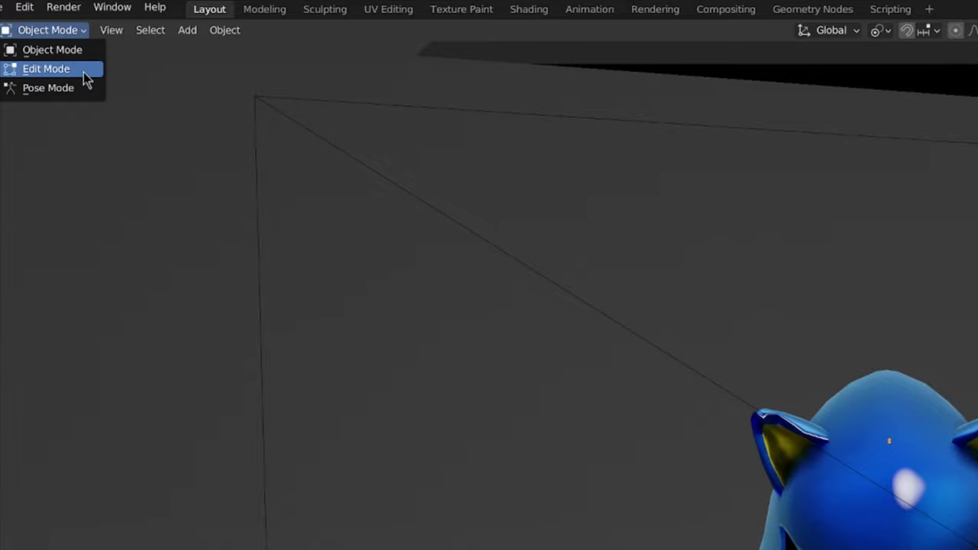
click(82, 93)
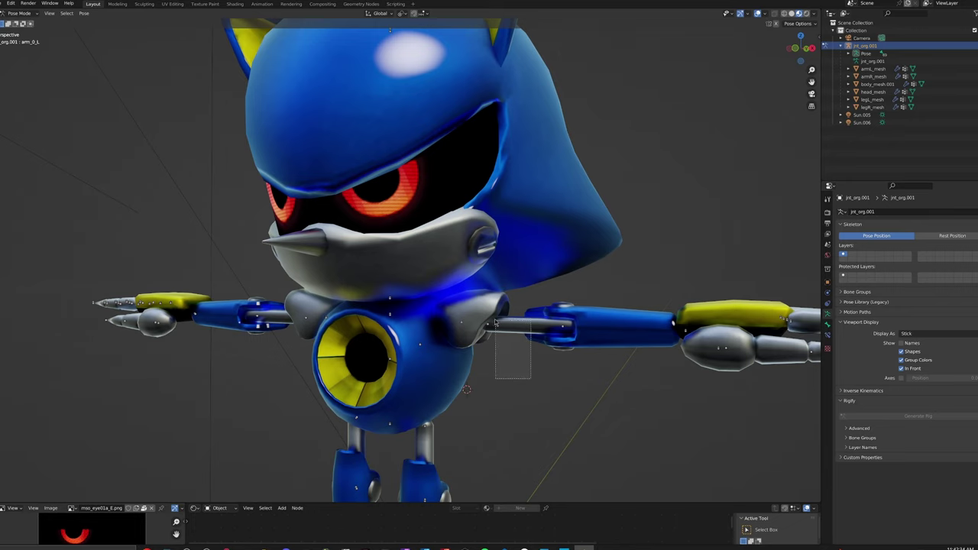
Step: Adjust the arm bone's rotation values in the N sidebar, then reset Y to default
scroll(627, 241, down, 3)
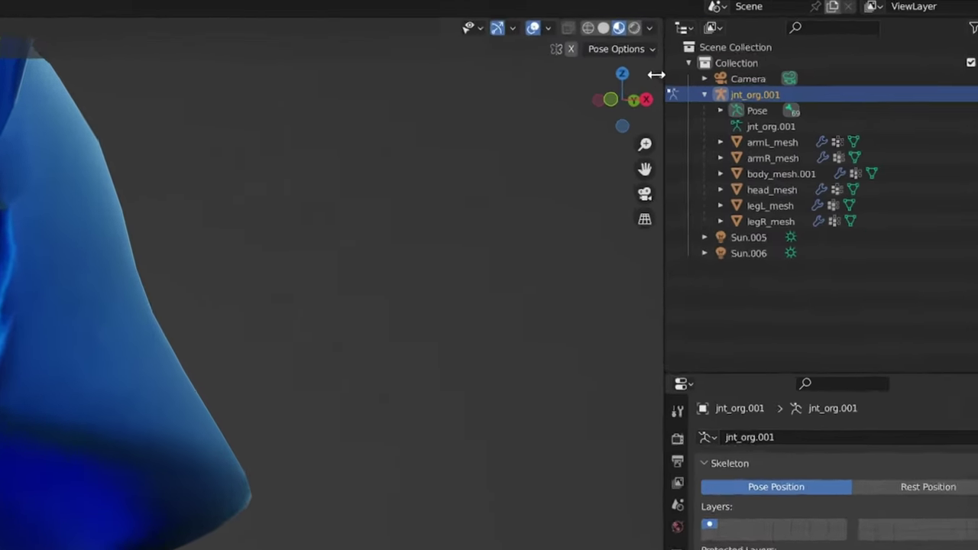
key(n)
mouse_move(611, 89)
mouse_down()
mouse_move(561, 96)
mouse_move(611, 91)
mouse_up()
drag(538, 241, 565, 241)
drag(779, 107, 760, 107)
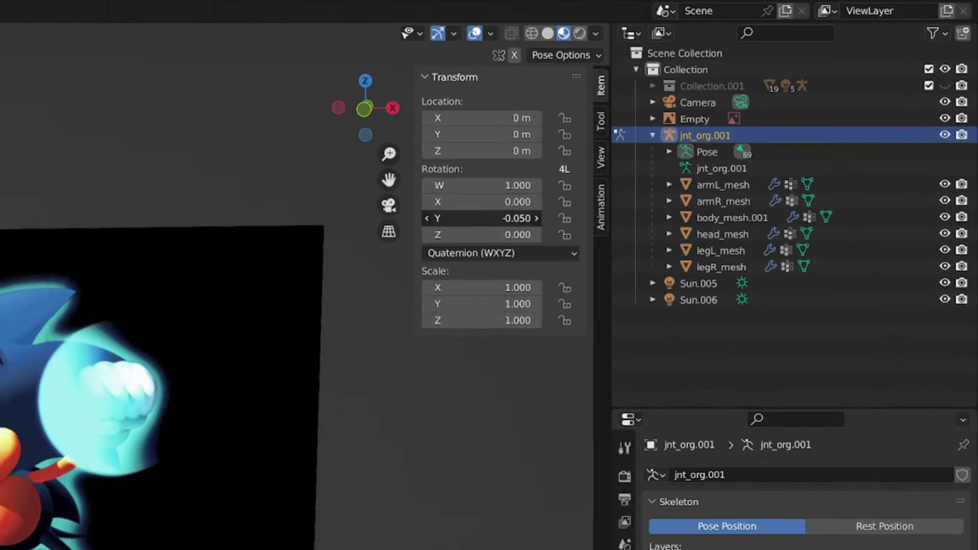
right_click(767, 99)
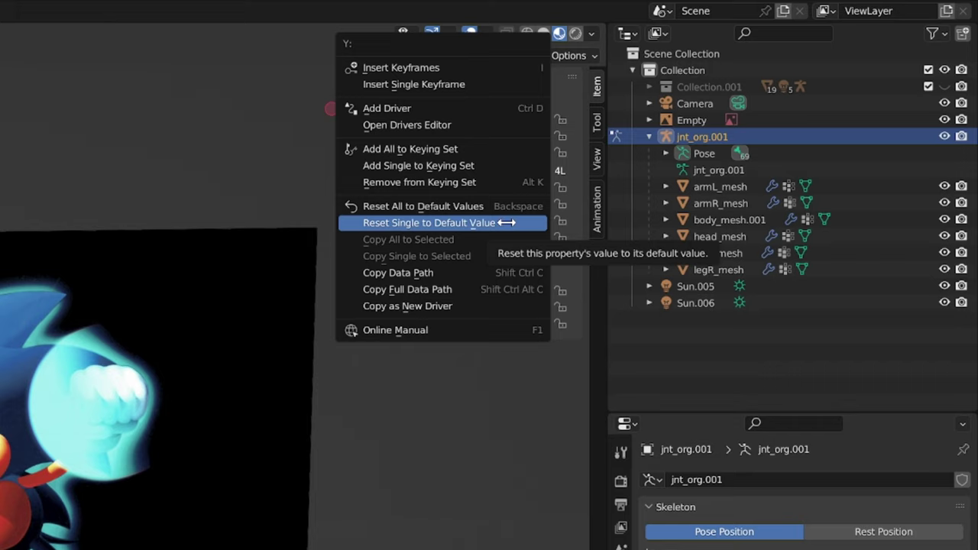
click(505, 222)
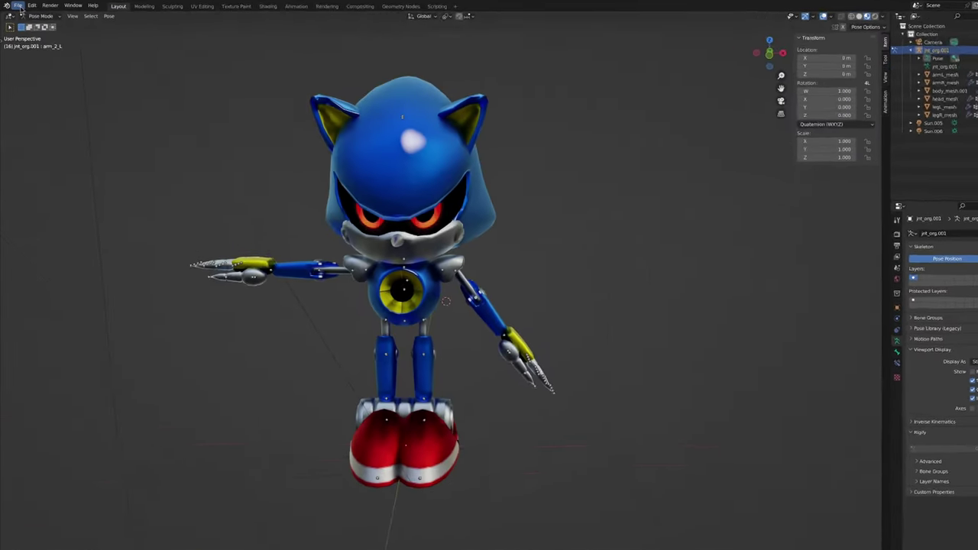
Step: Append the Collection from Sonic.blend to place Classic Sonic beside Metal Sonic
click(15, 6)
click(71, 194)
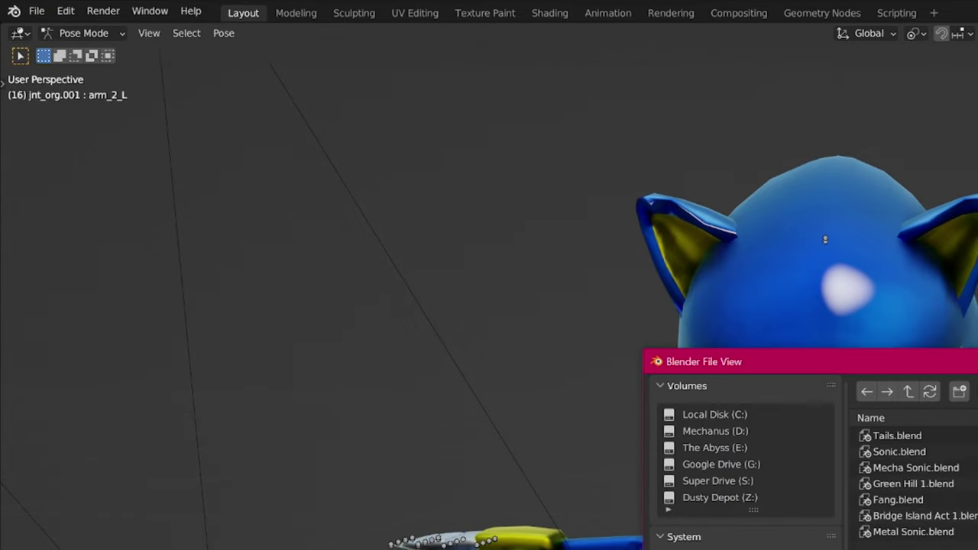
double_click(439, 188)
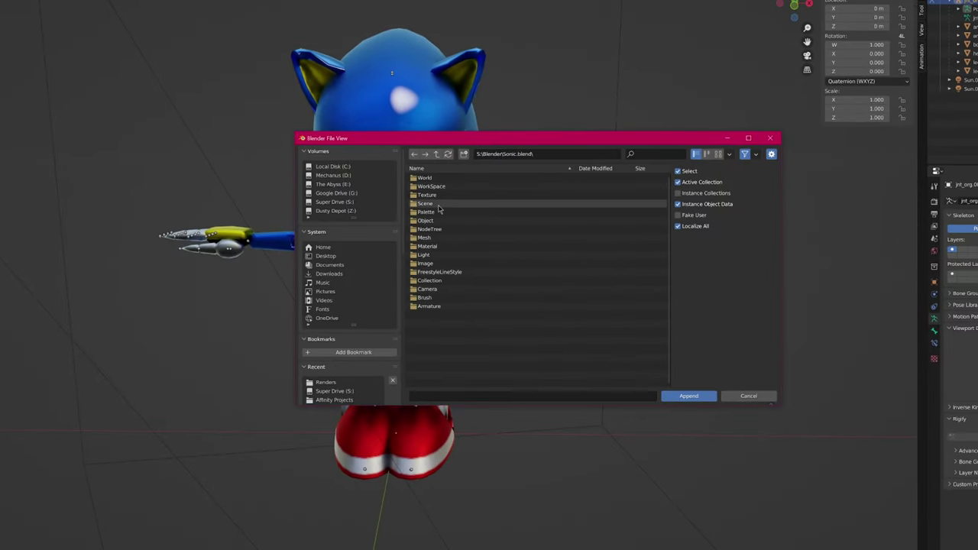
double_click(431, 280)
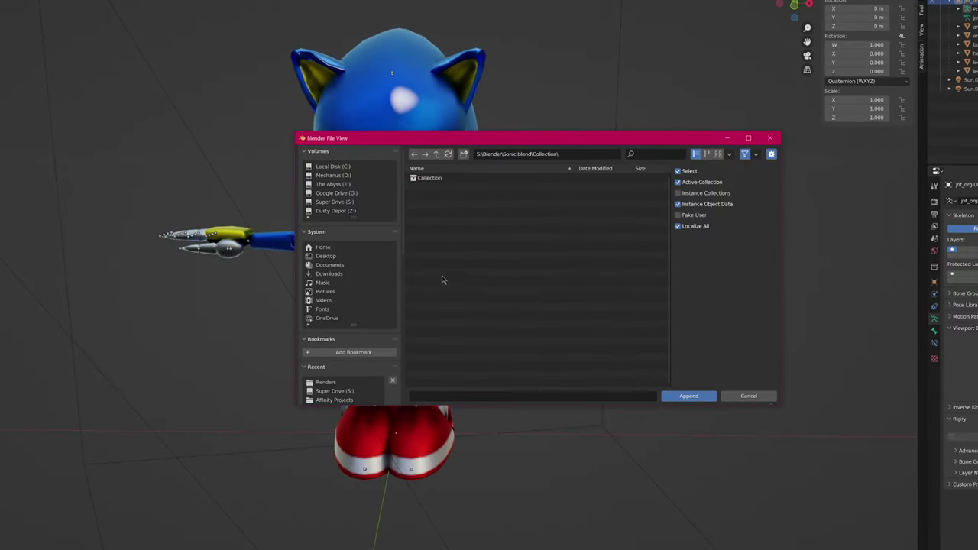
double_click(445, 180)
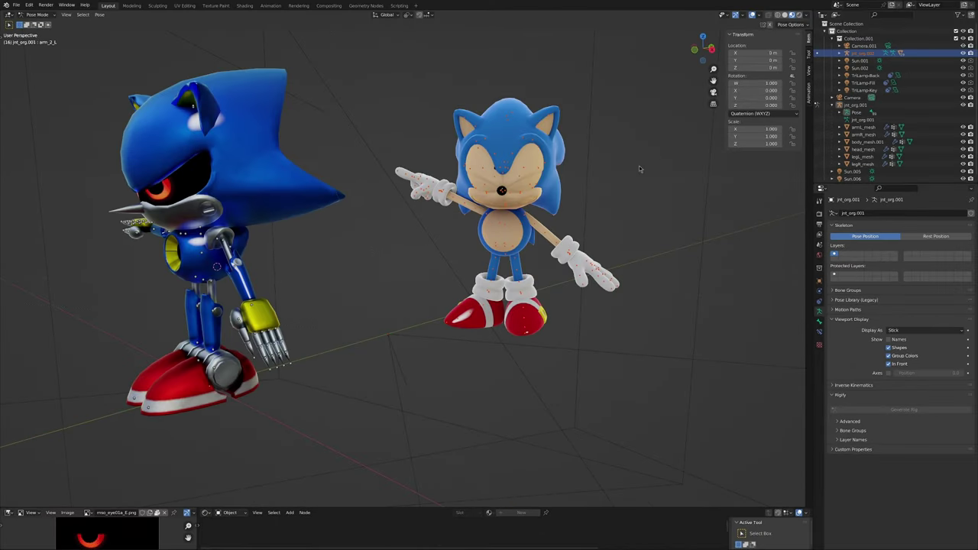
scroll(602, 179, up, 5)
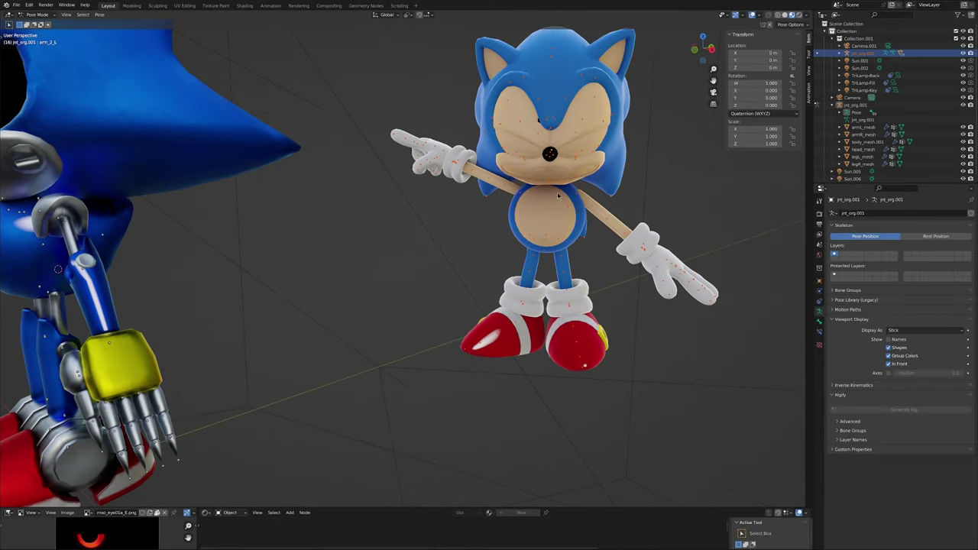
scroll(602, 179, down, 2)
Step: Hide Classic Sonic's extra eyelid_b and mouth meshes under jnt_org.002 in the Outliner
middle_drag(602, 180, 428, 259)
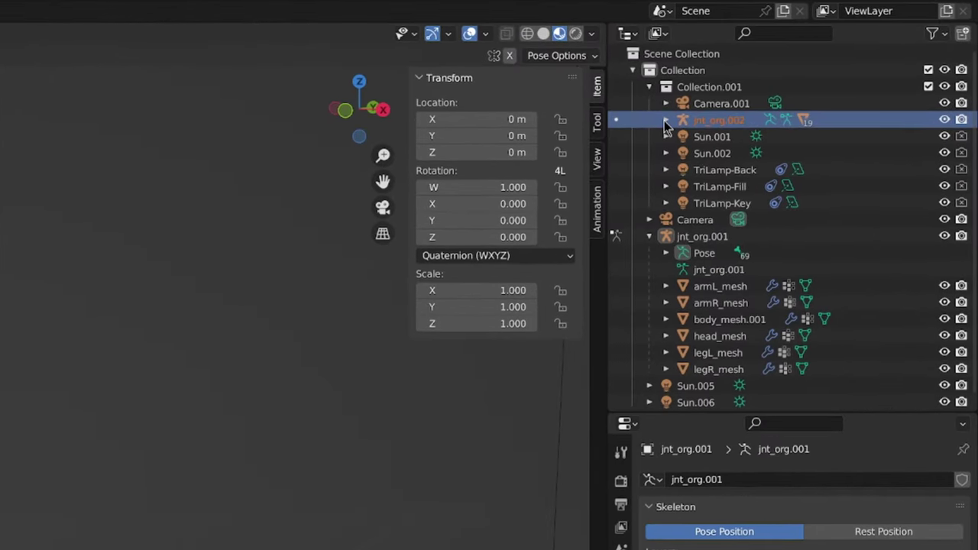
click(776, 77)
scroll(779, 79, down, 3)
drag(955, 101, 954, 133)
drag(945, 256, 945, 340)
drag(945, 373, 945, 390)
scroll(764, 321, down, 3)
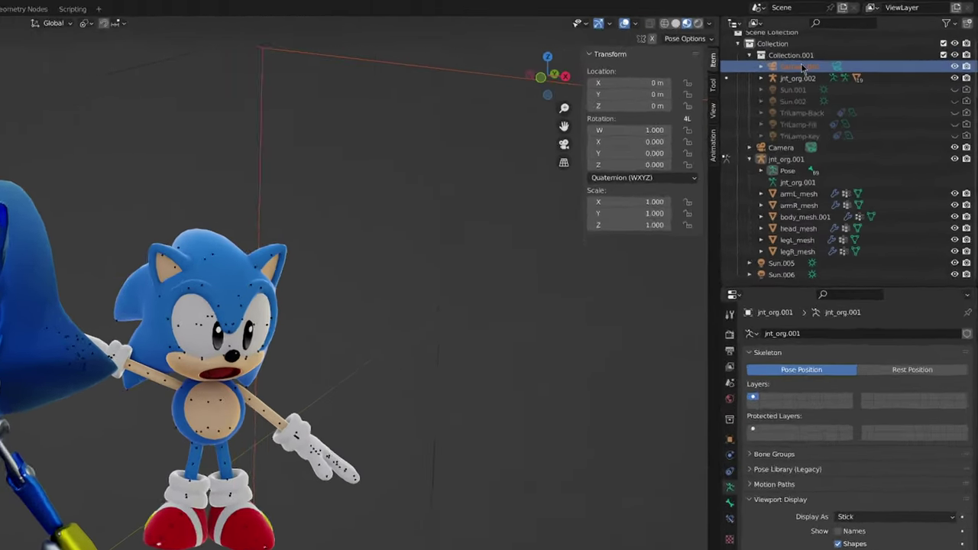
scroll(724, 99, up, 1)
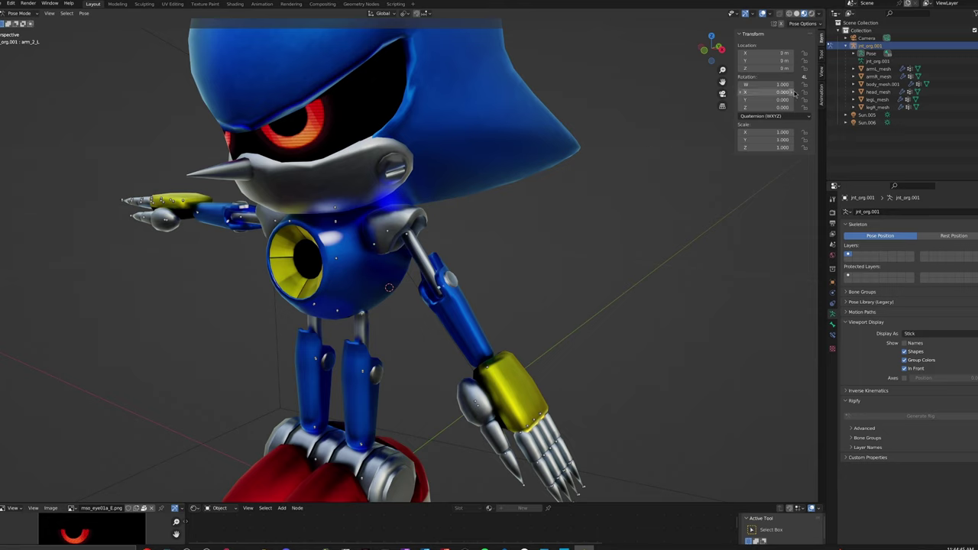
Step: Swing Metal Sonic's arm down toward his body using the sidebar rotation value
mouse_move(779, 99)
mouse_down()
mouse_move(802, 99)
mouse_move(760, 99)
mouse_move(791, 99)
mouse_up()
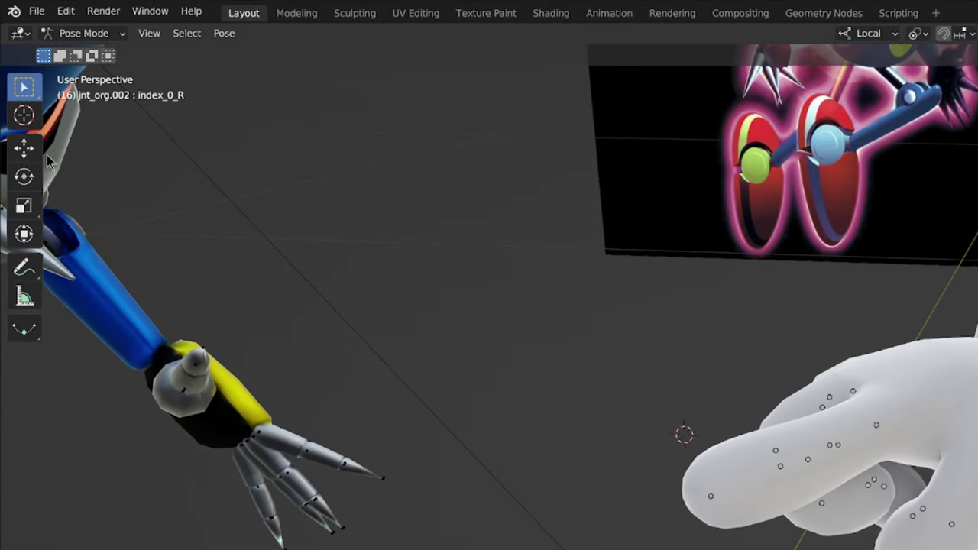
click(22, 179)
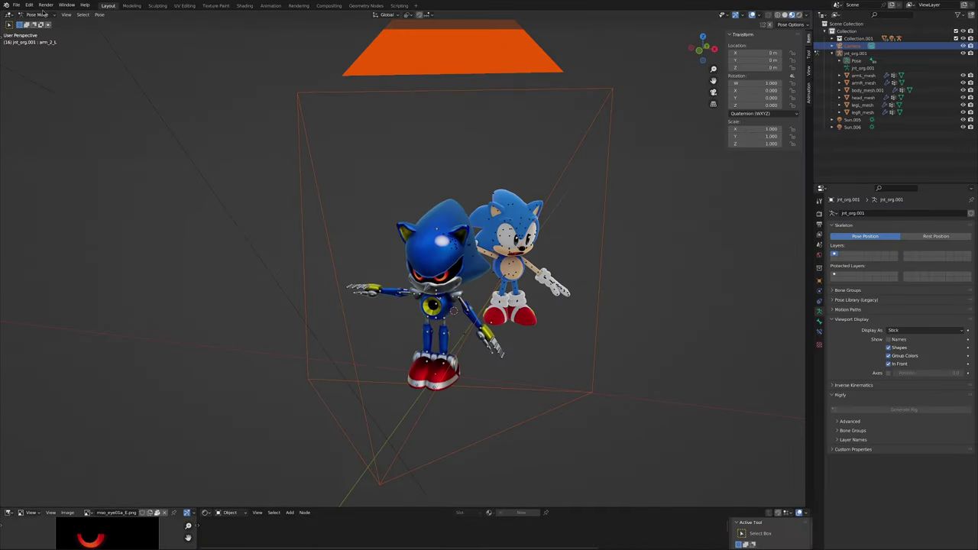
Step: In Object Mode, add the Sonic artwork JPG as a reference image and confirm Sonic's finger rotation
click(37, 15)
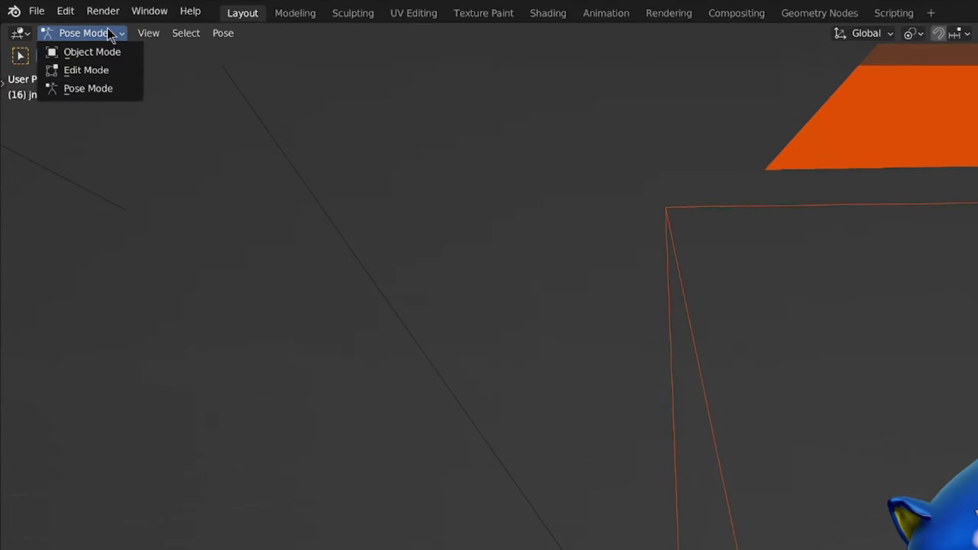
click(40, 23)
click(98, 15)
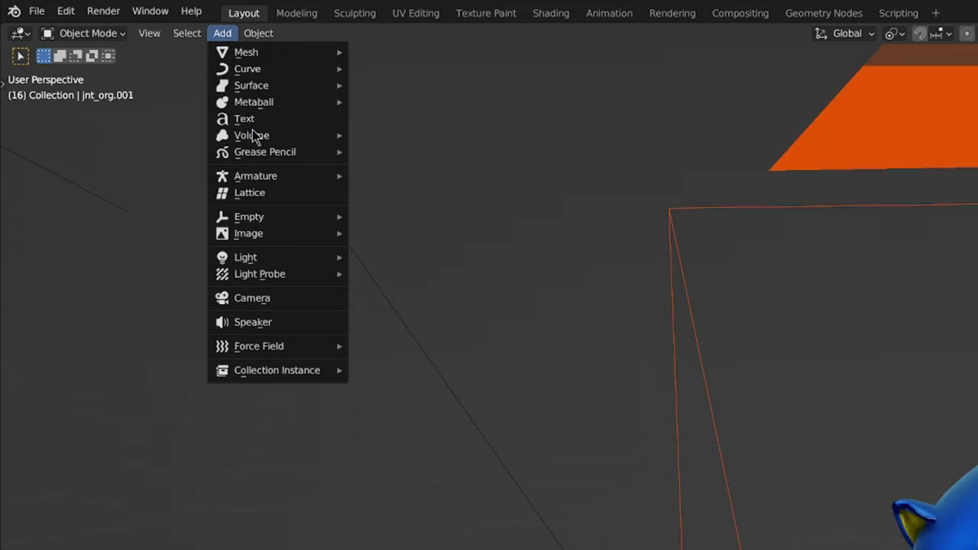
mouse_move(272, 241)
click(397, 234)
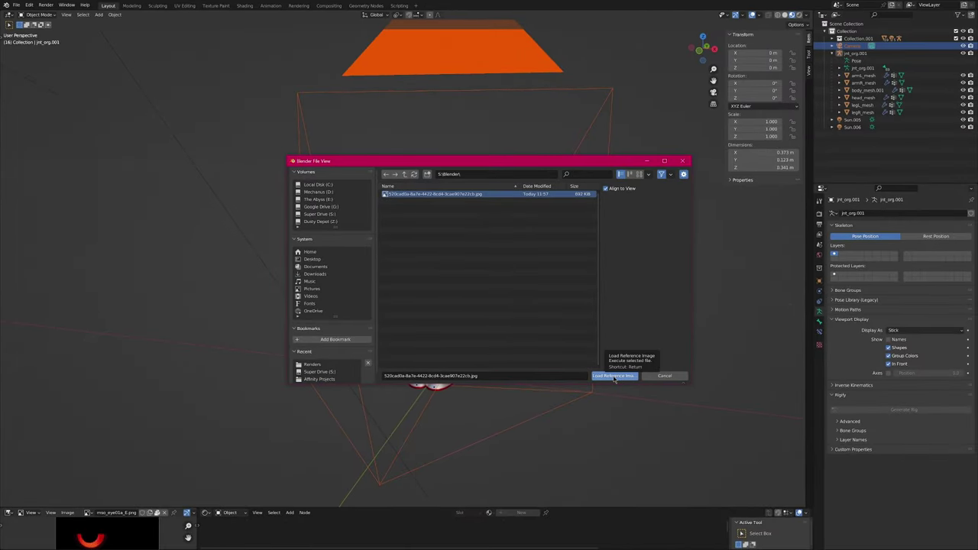
click(613, 375)
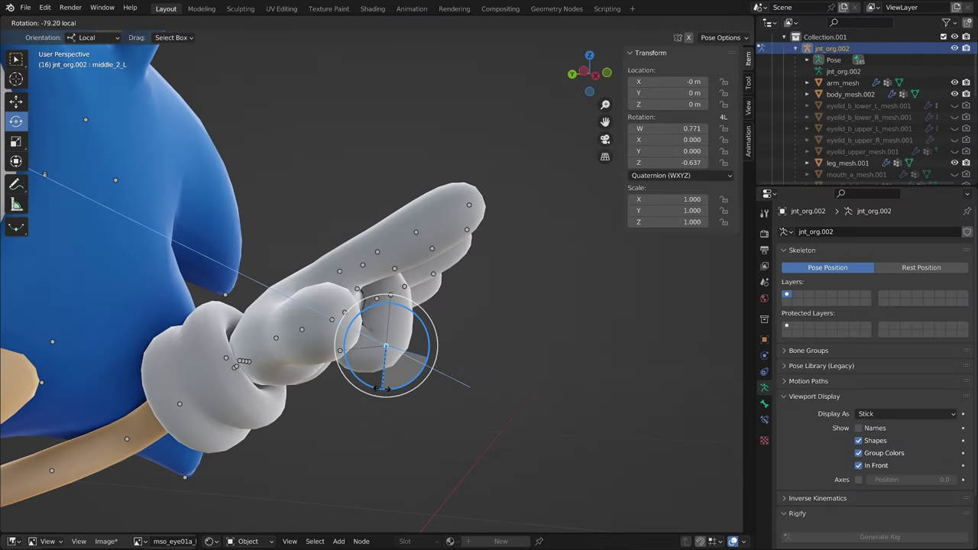
click(384, 388)
middle_drag(384, 388, 200, 417)
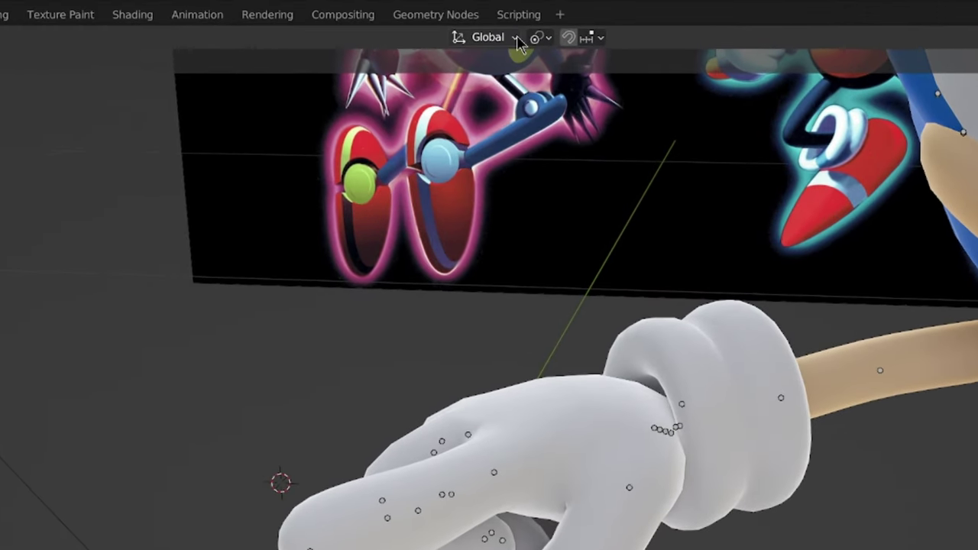
Step: Rotate Classic Sonic's thumb_0_L bone in Local orientation to complete his fist
click(353, 22)
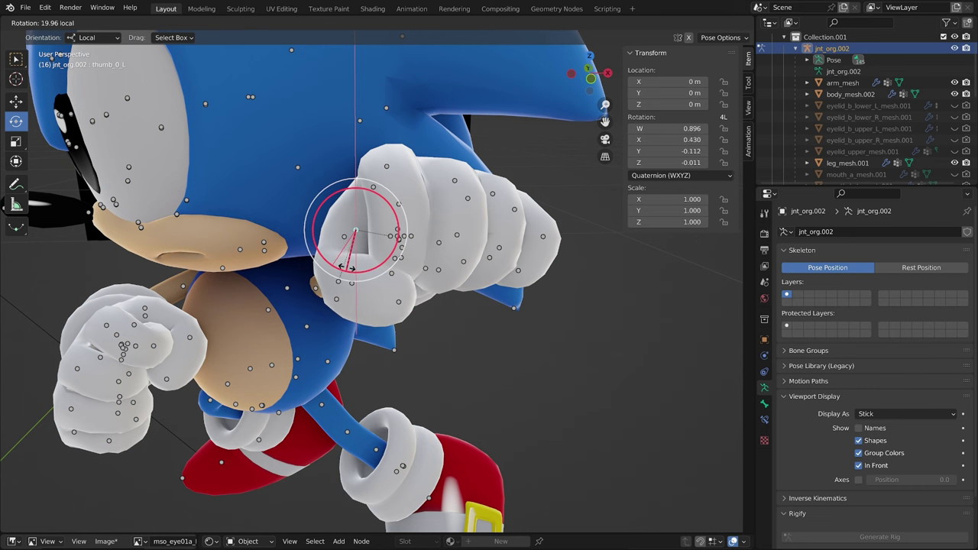
click(347, 266)
middle_drag(347, 265, 328, 305)
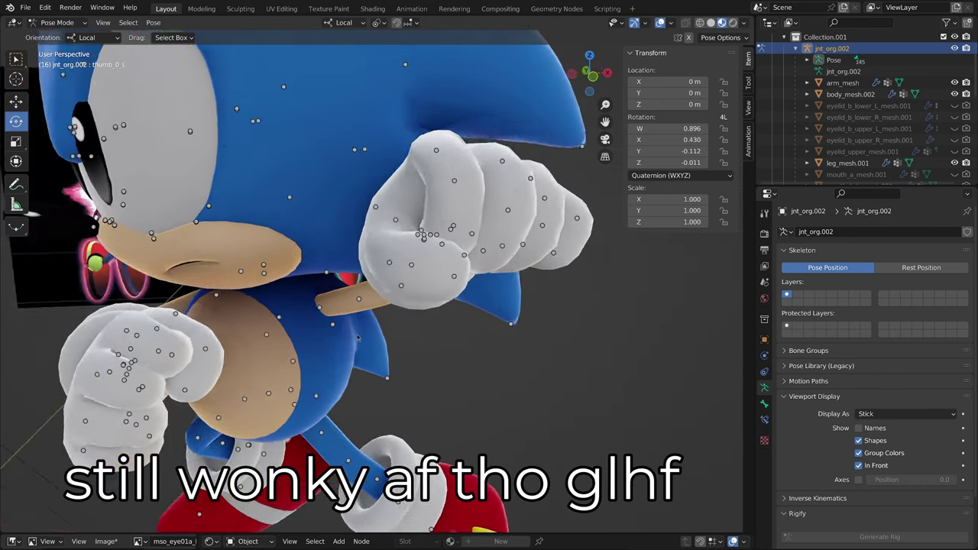
middle_drag(328, 321, 319, 346)
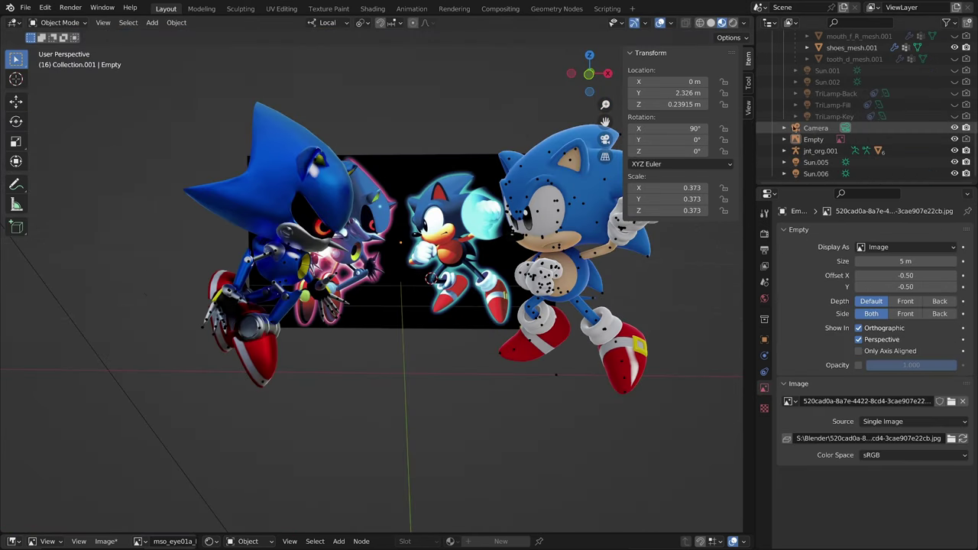
click(816, 129)
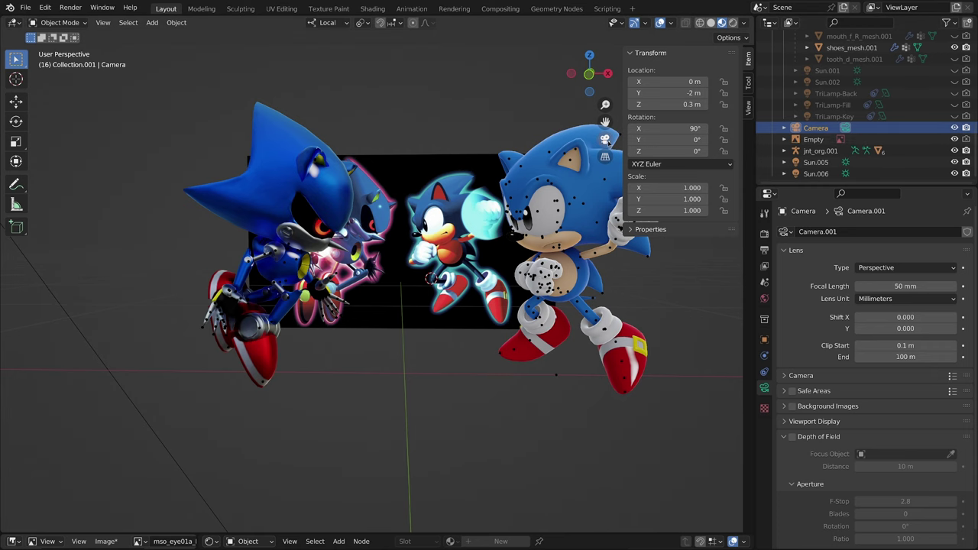
Step: View through the camera, lower its focal length, and shift it to frame both characters
click(605, 140)
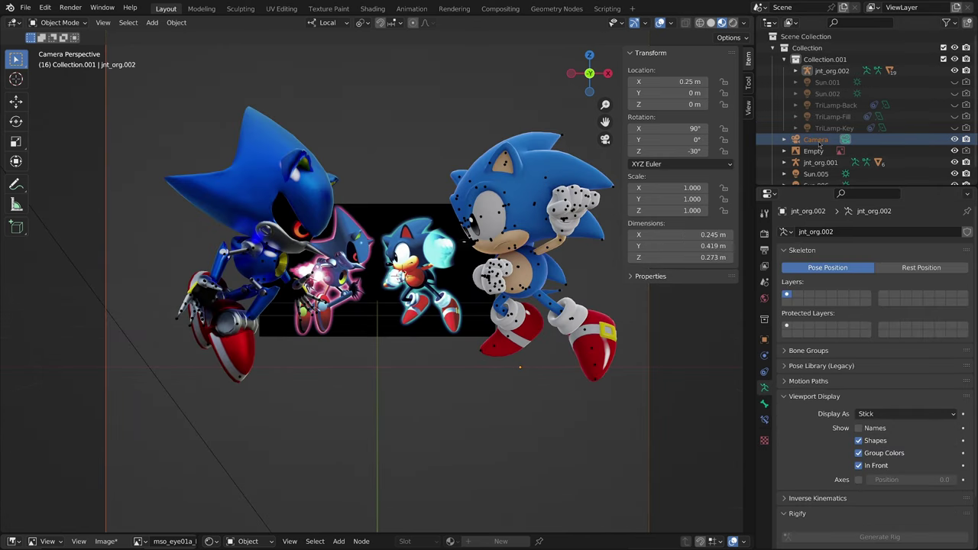
click(816, 140)
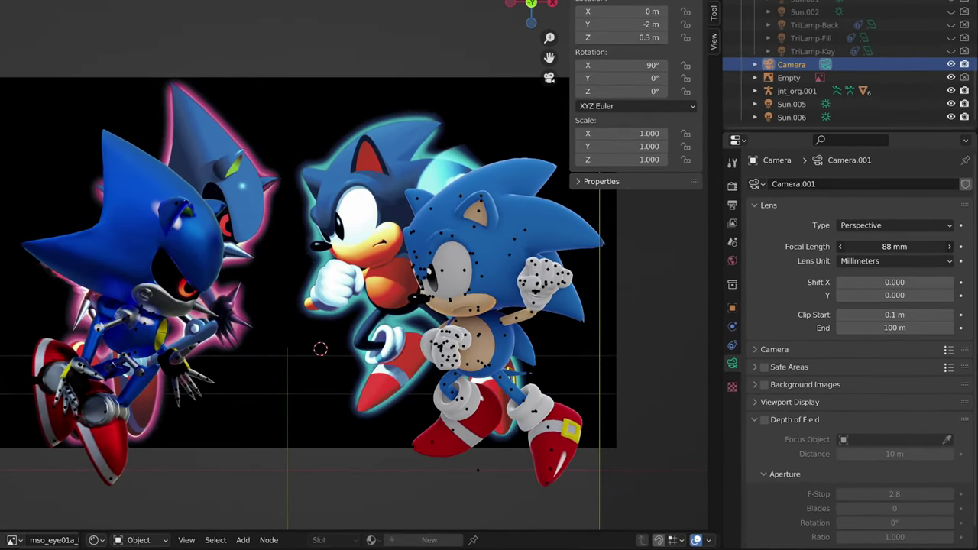
drag(893, 246, 857, 246)
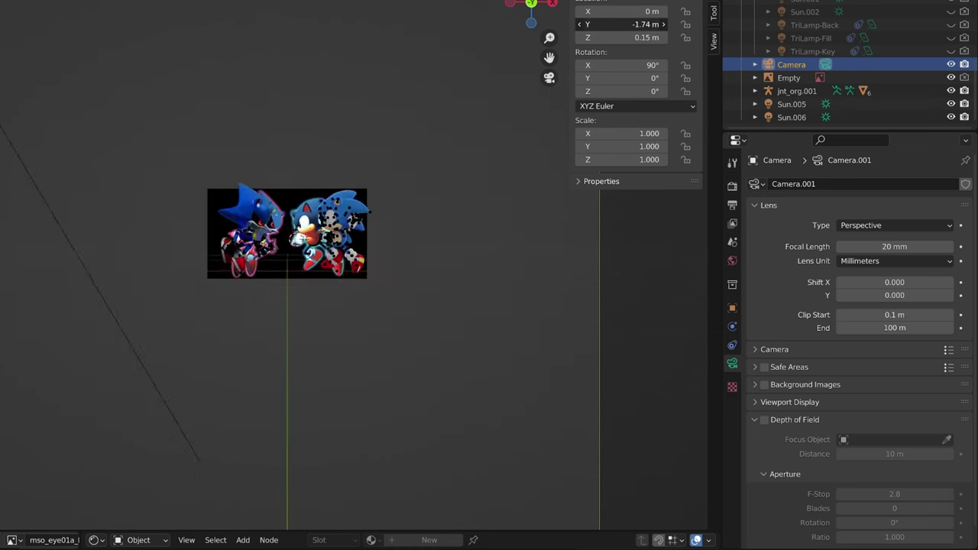
drag(622, 24, 656, 24)
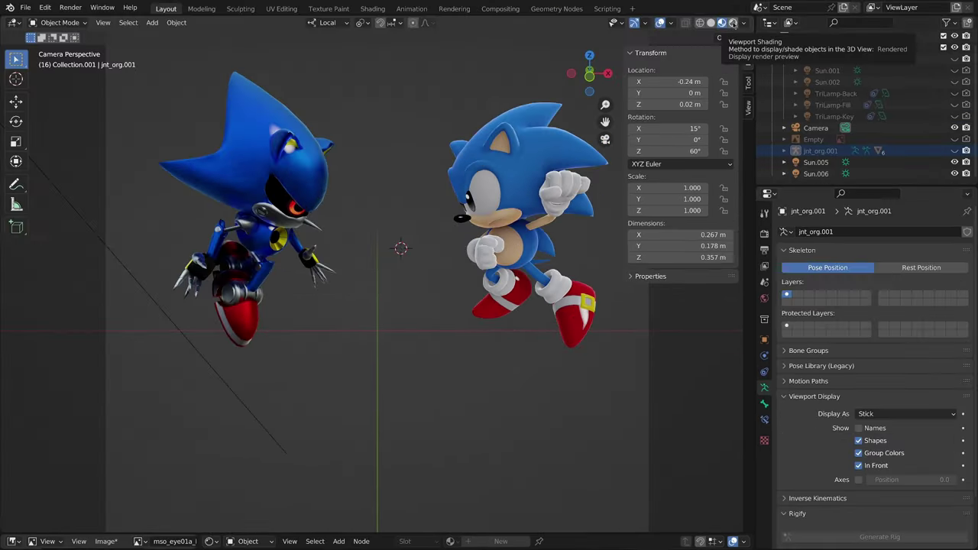
Step: Preview in rendered shading, set arboretum_4k.exr to sRGB colour space, and adjust world strength
click(733, 23)
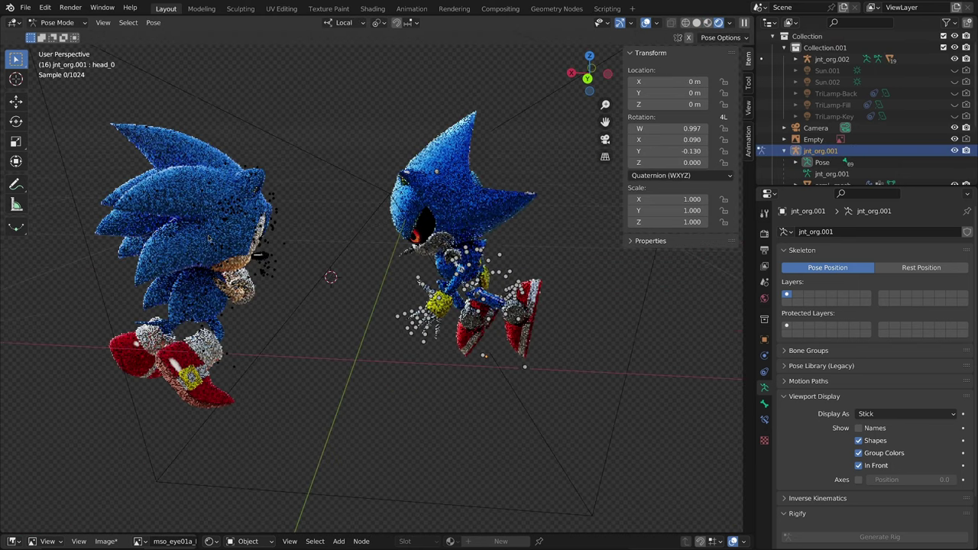
middle_drag(428, 244, 585, 248)
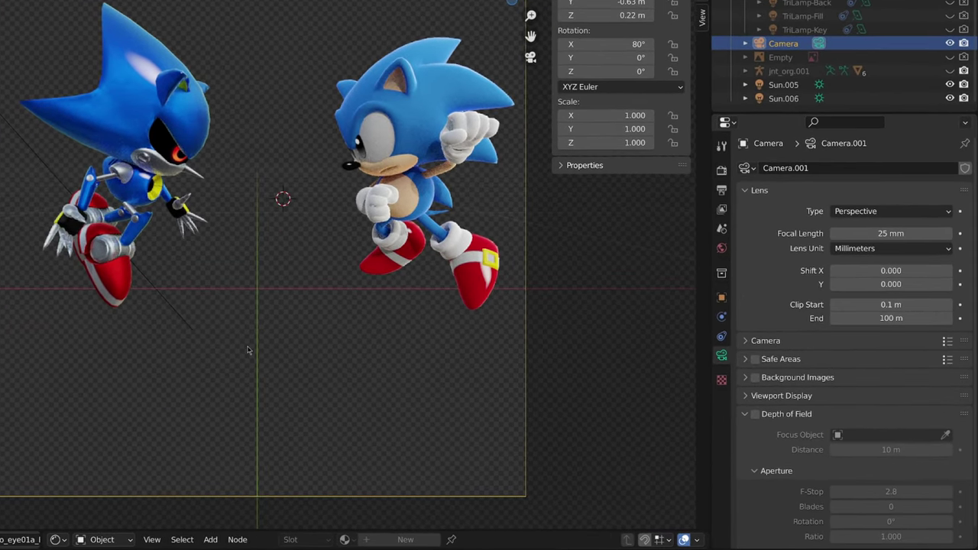
click(721, 249)
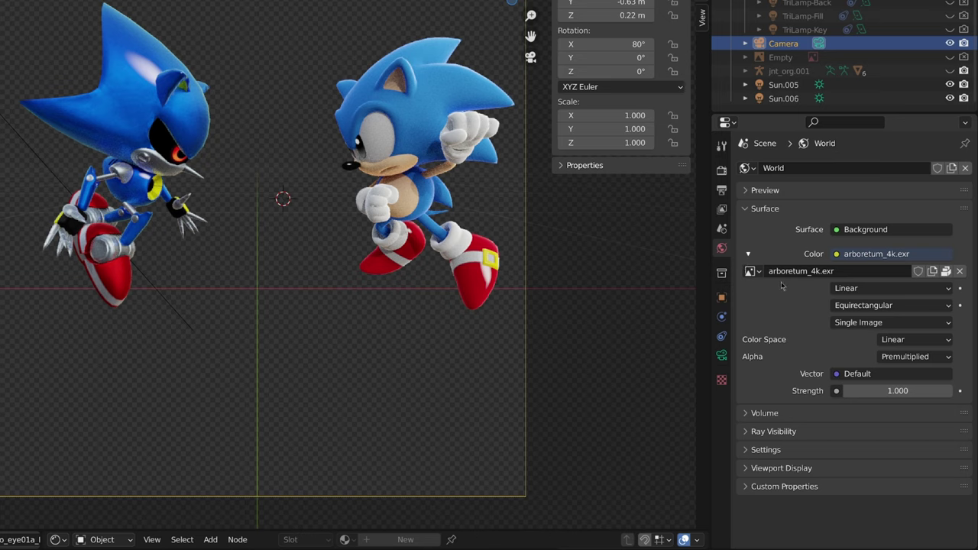
click(908, 341)
click(909, 340)
click(907, 342)
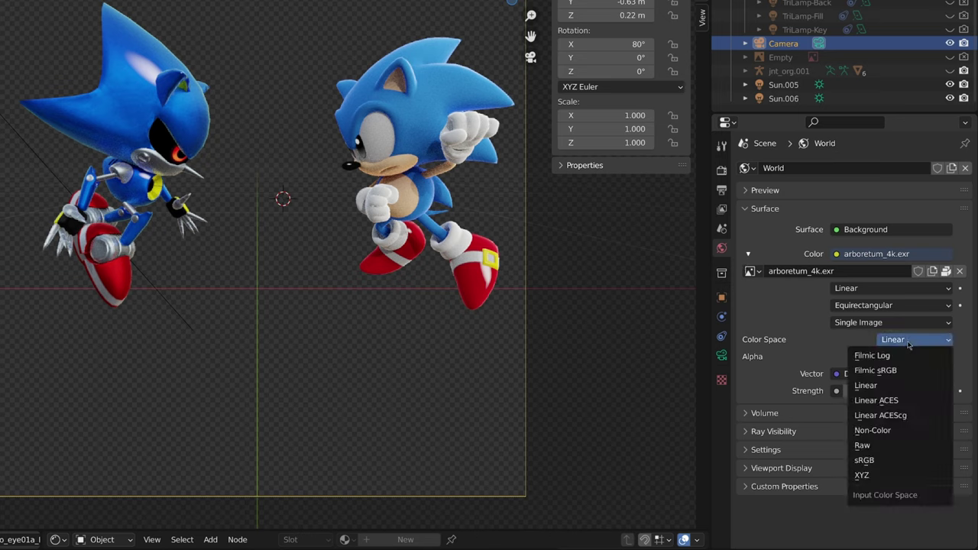
click(913, 461)
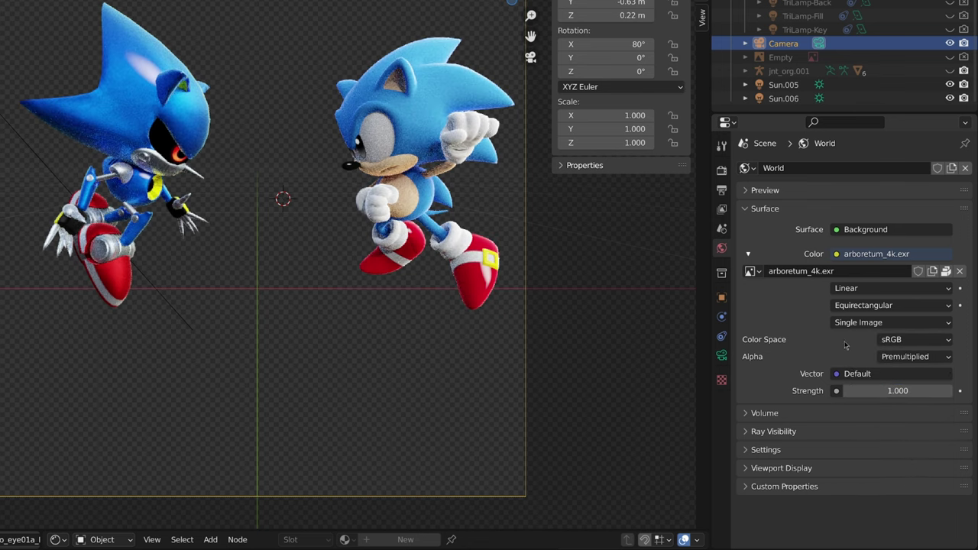
drag(890, 391, 928, 391)
Step: Set the output resolution to 2560 × 1440 px
click(721, 227)
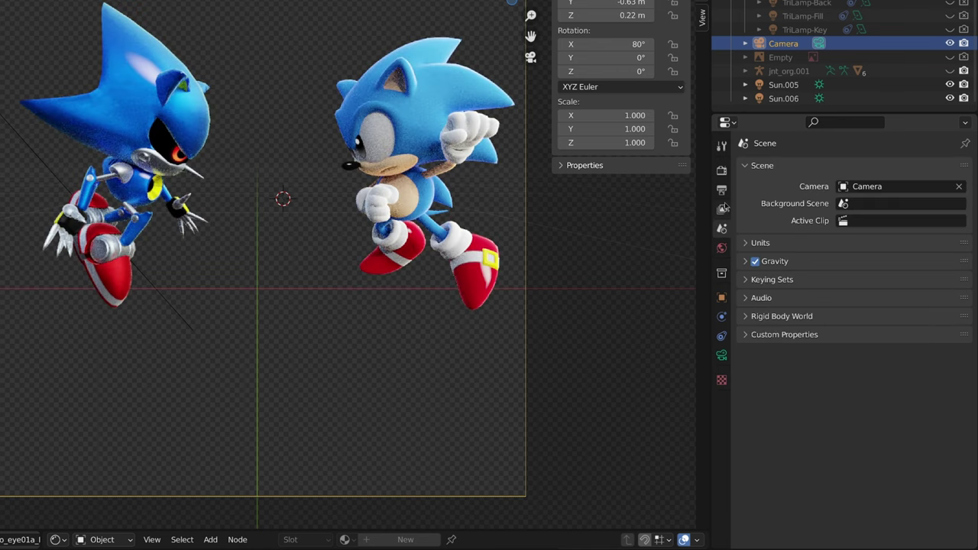
click(721, 190)
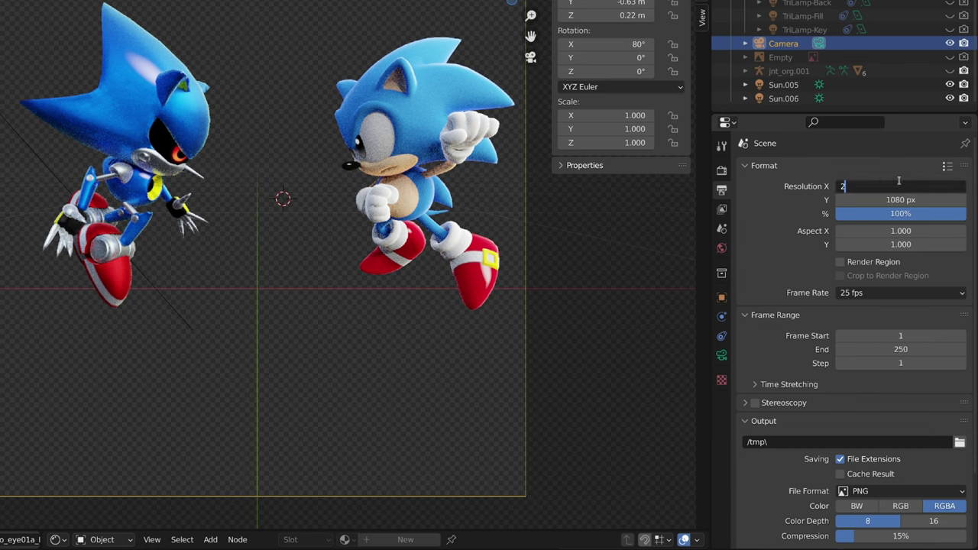
key(Tab)
text(1440)
key(Return)
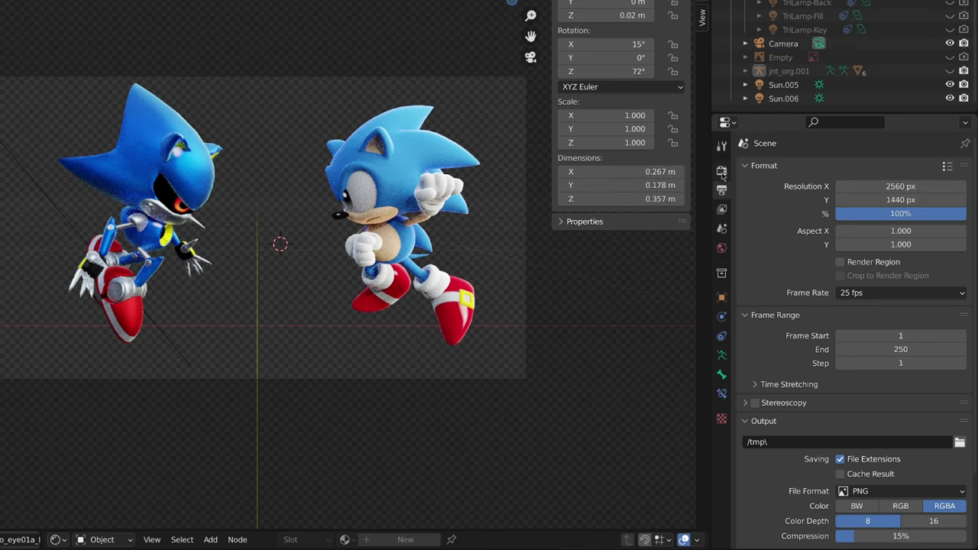
Step: Limit the render's maximum samples to 1024
click(722, 172)
click(768, 224)
scroll(775, 255, down, 3)
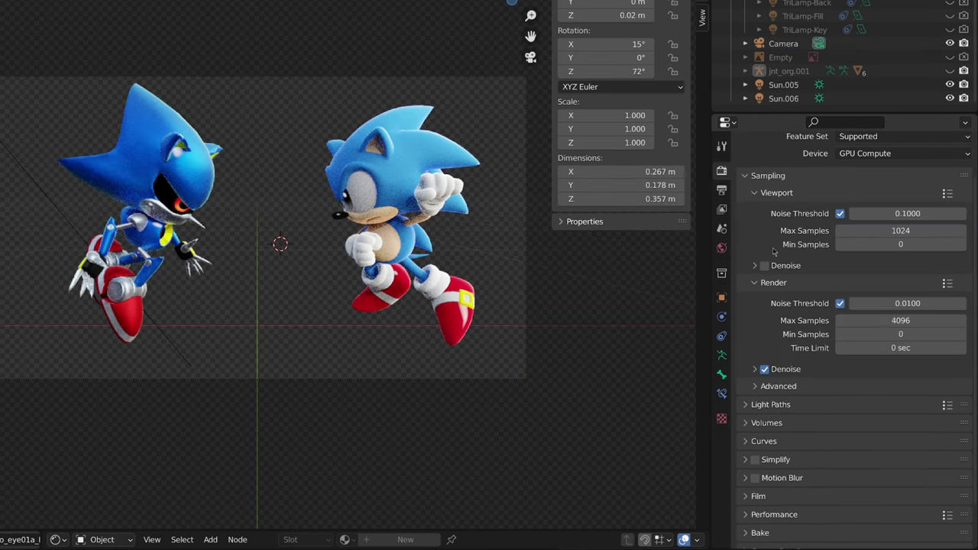
click(759, 184)
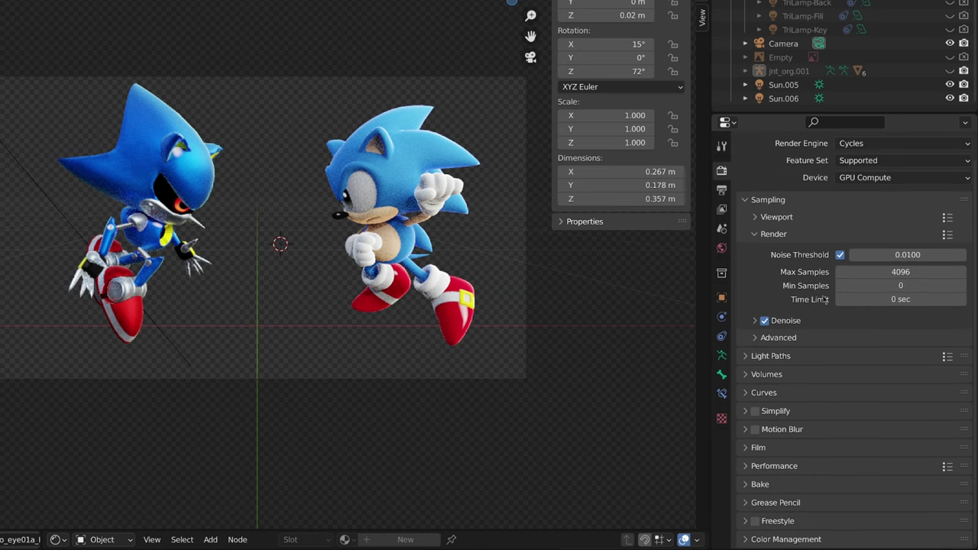
click(902, 272)
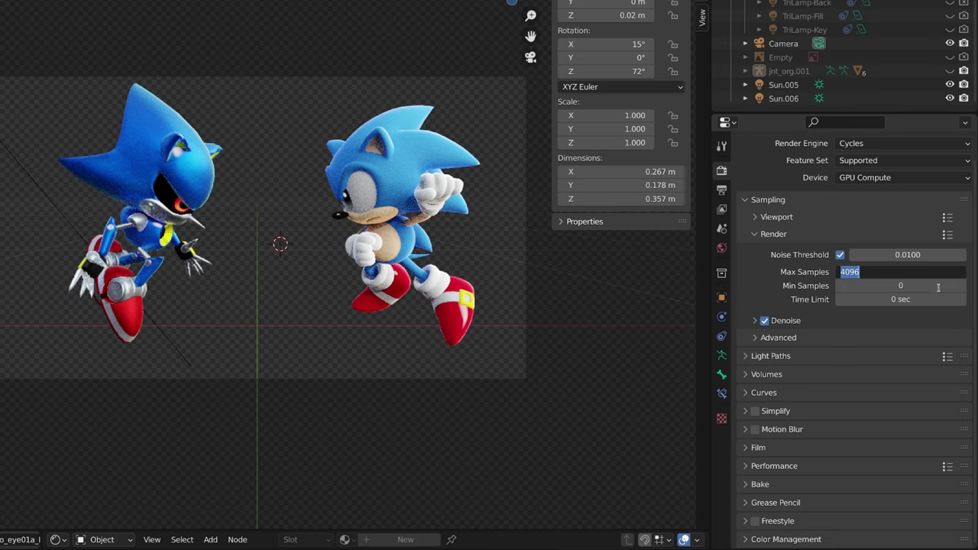
text(1024)
click(770, 355)
Step: Set max light bounces to 8 diffuse, 8 glossy and 4 volume
scroll(897, 305, down, 5)
click(897, 253)
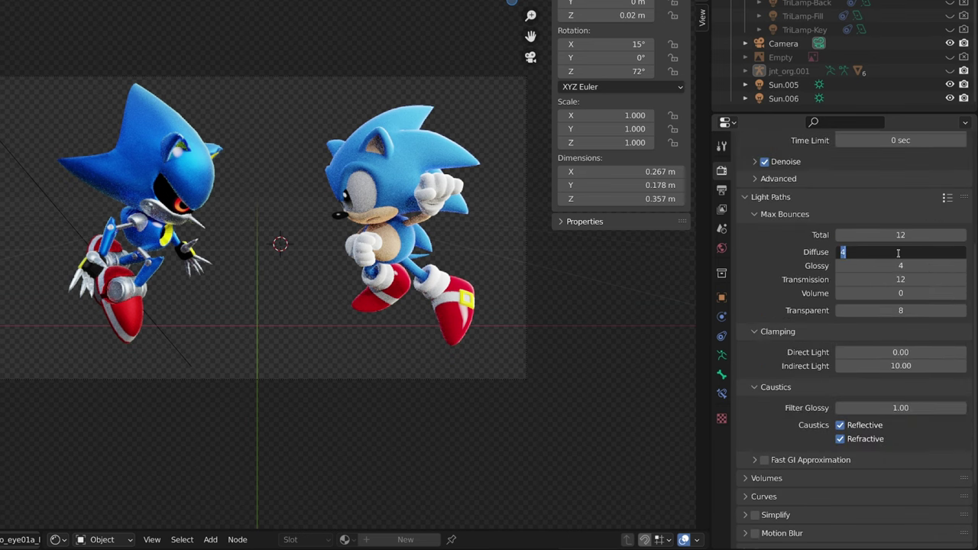
text(8)
key(Tab)
text(8)
key(Tab)
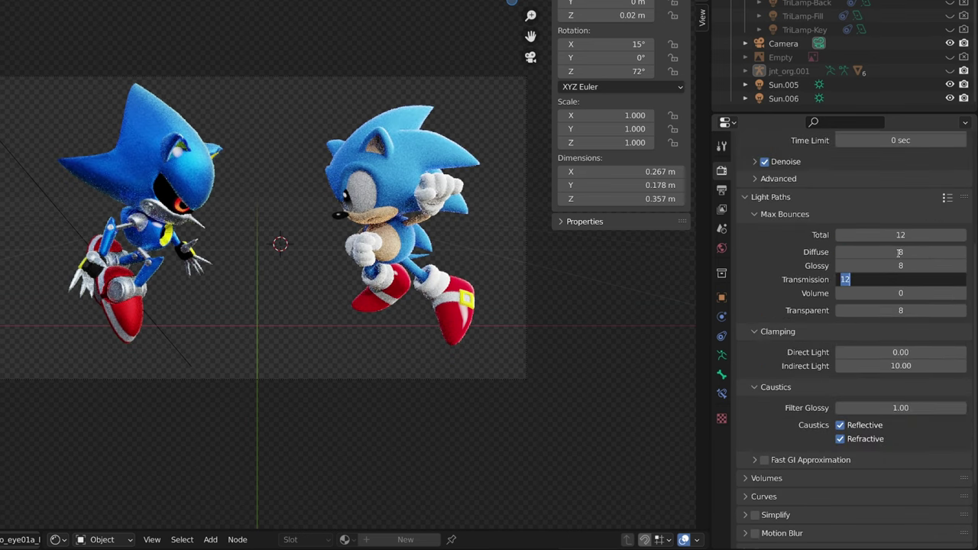
key(Tab)
text(3)
key(BackSpace)
text(4)
key(Tab)
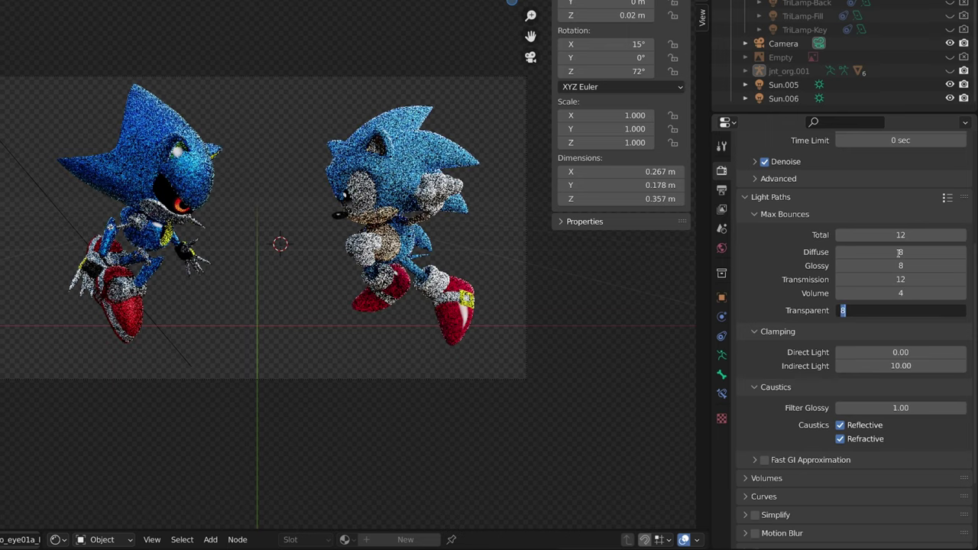
key(Tab)
key(Return)
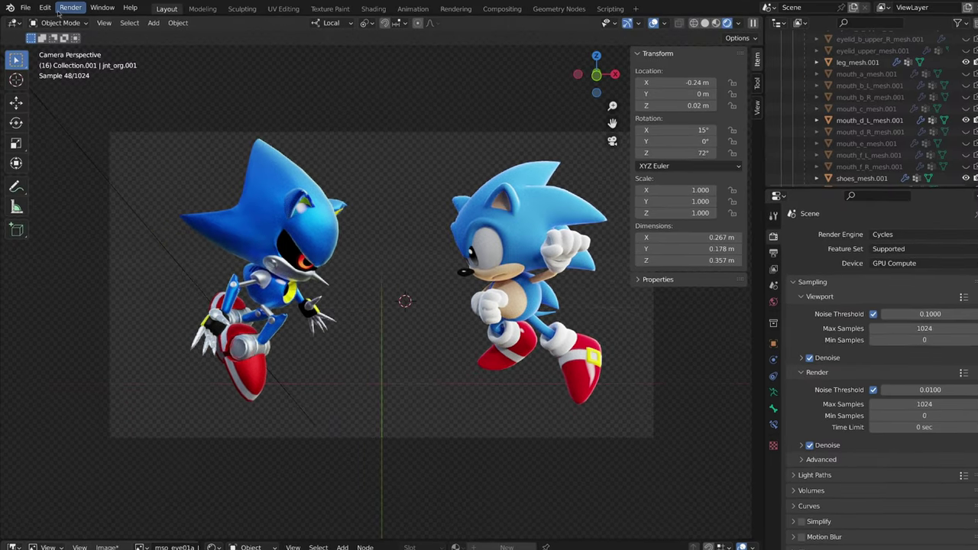
Step: Render the final still image and move the render window toward the centre
click(71, 7)
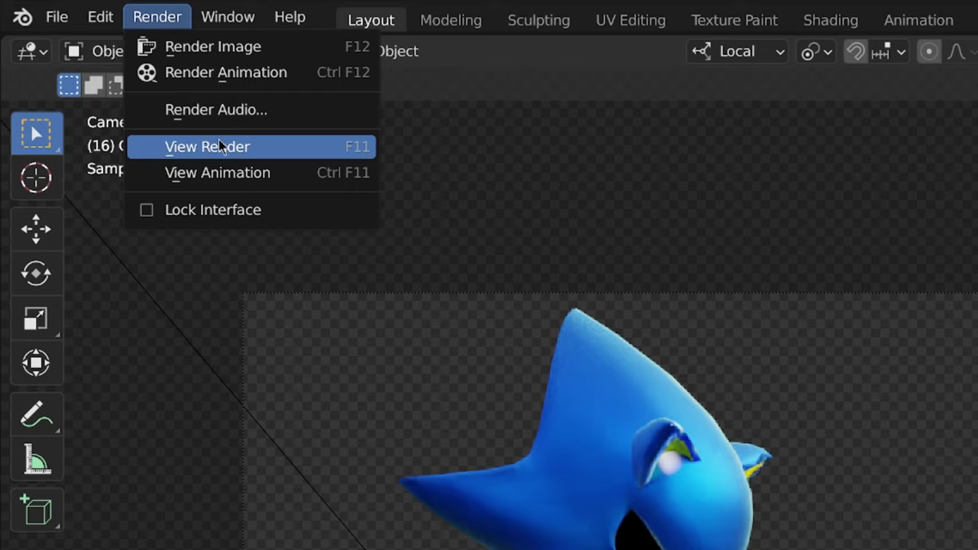
click(228, 50)
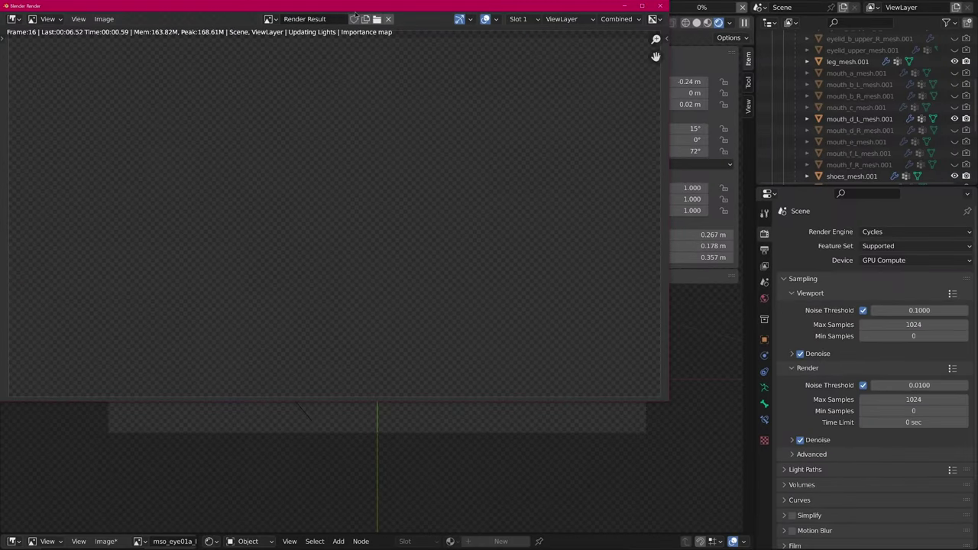
drag(386, 7, 512, 79)
Step: Save the render as Sonic CD.png with 5% compression
click(231, 90)
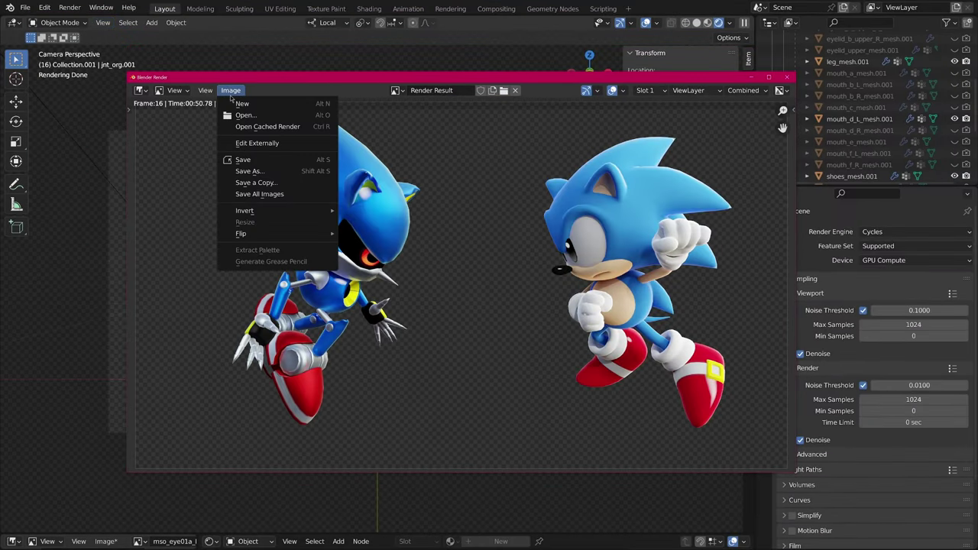
click(262, 172)
text(Sonic CD)
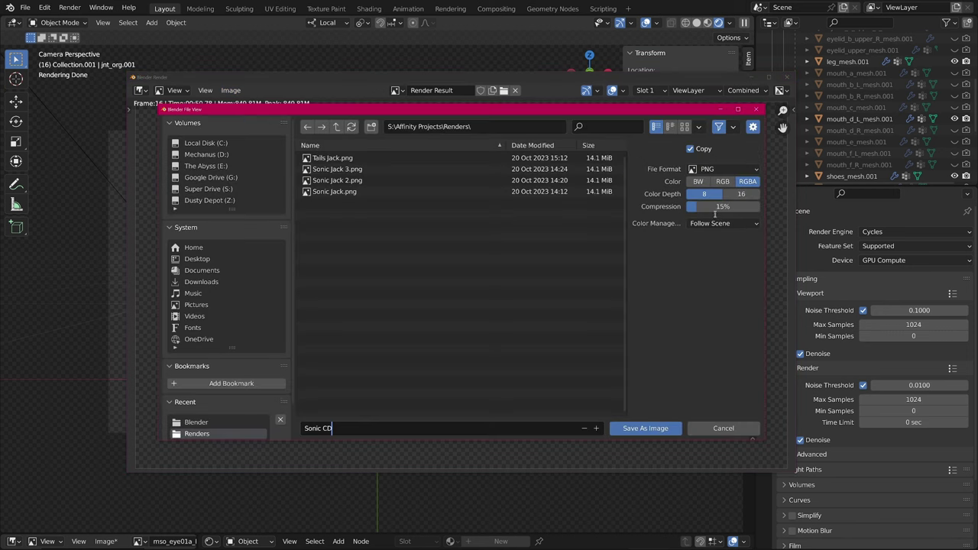
key(Return)
drag(696, 210, 690, 210)
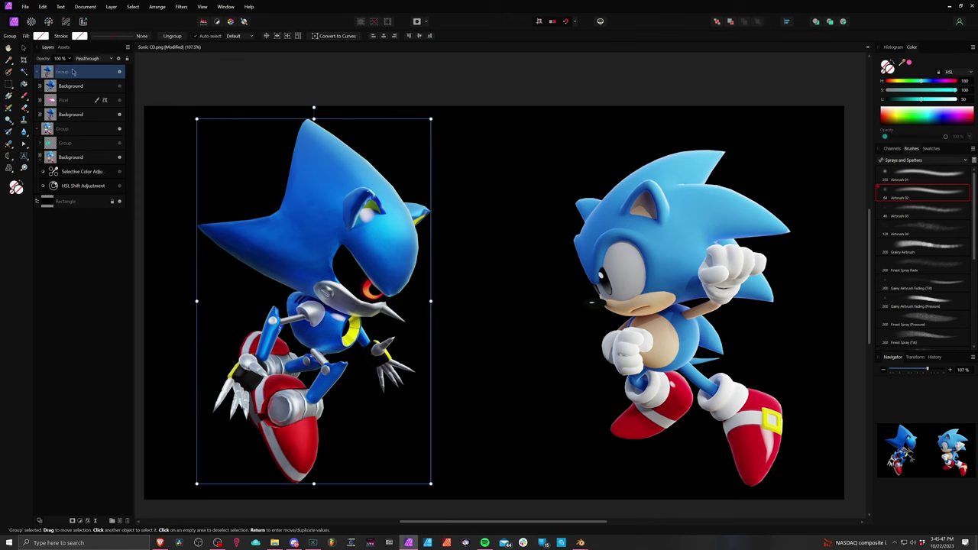
Step: Copy Metal Sonic's fx glow effect onto Classic Sonic's Group layer
drag(104, 157, 105, 128)
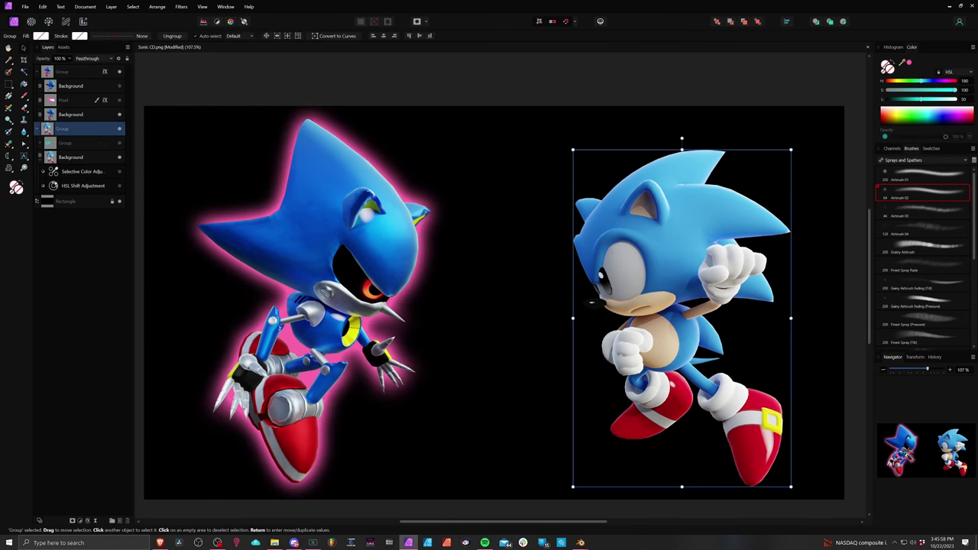